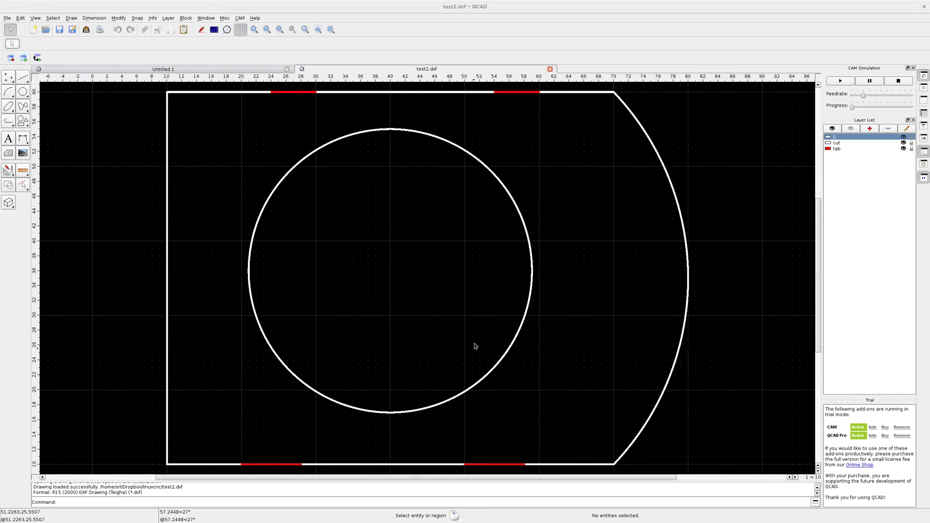
Switch to the browser's forum thread about choosing cut path direction
key(super)
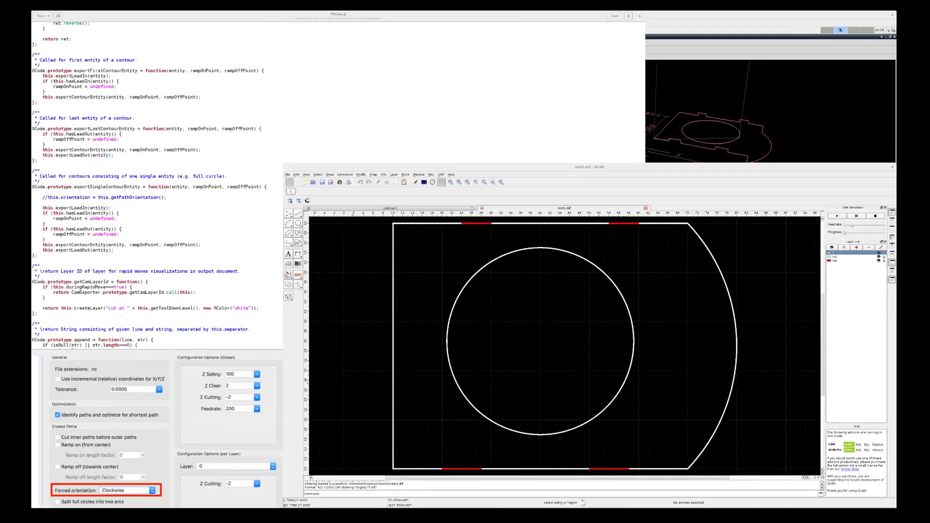
click(284, 370)
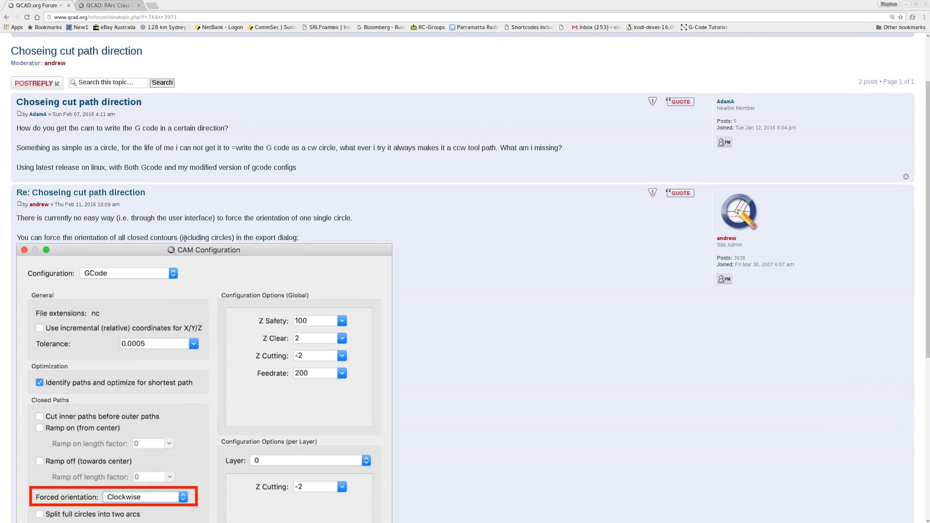
scroll(265, 307, down, 3)
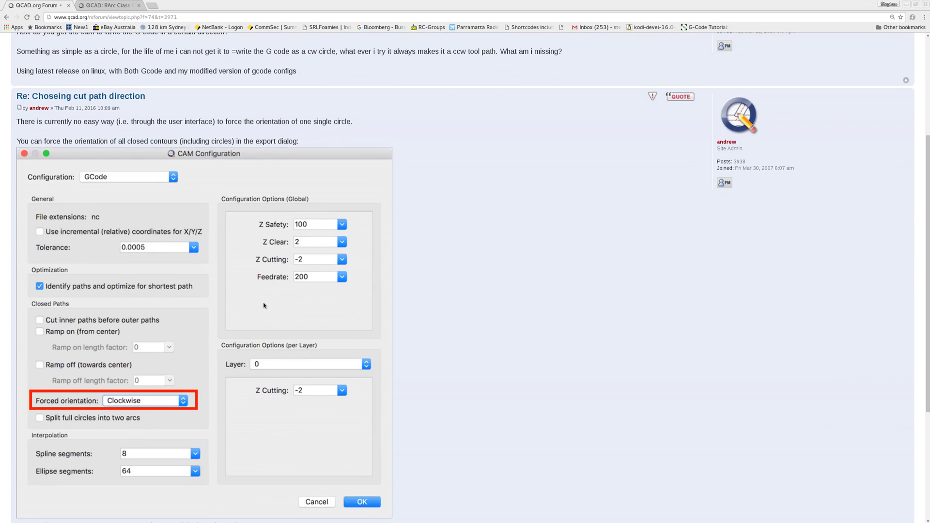
scroll(208, 350, up, 1)
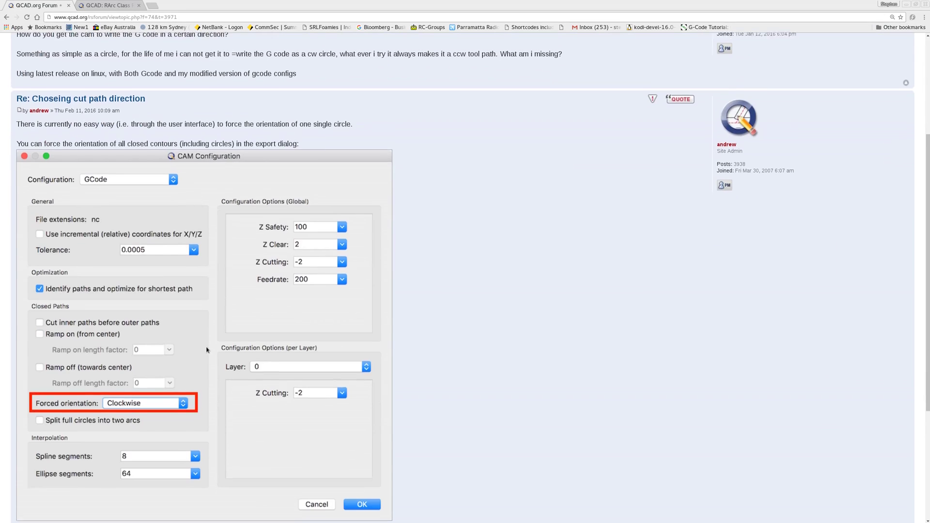
scroll(207, 349, up, 3)
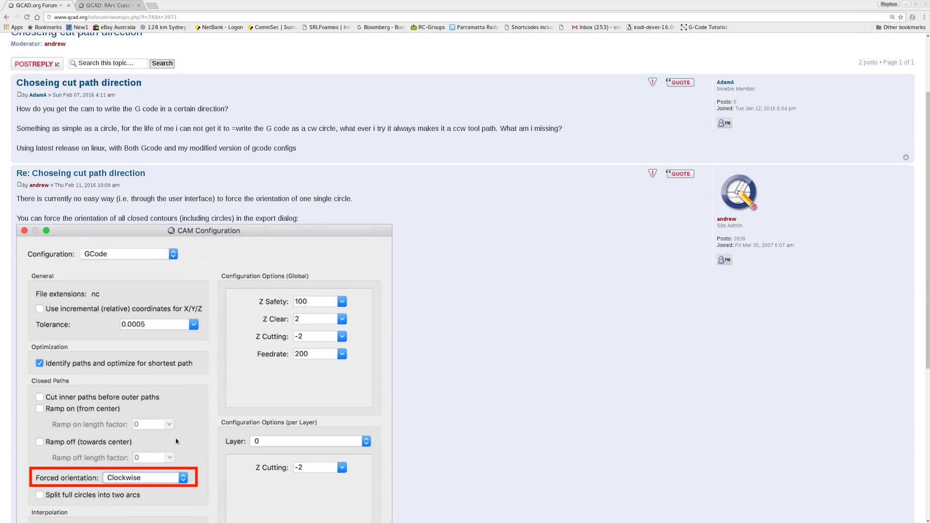
scroll(176, 249, down, 5)
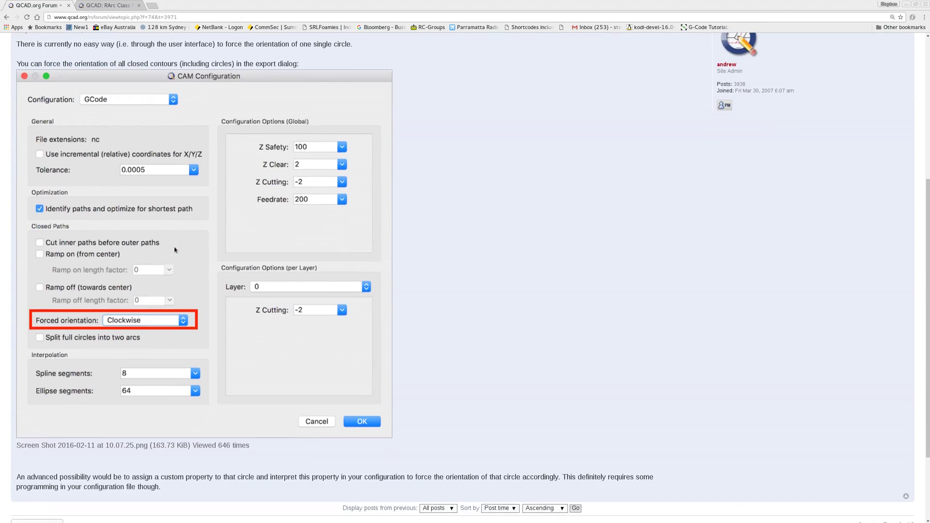
scroll(176, 250, down, 5)
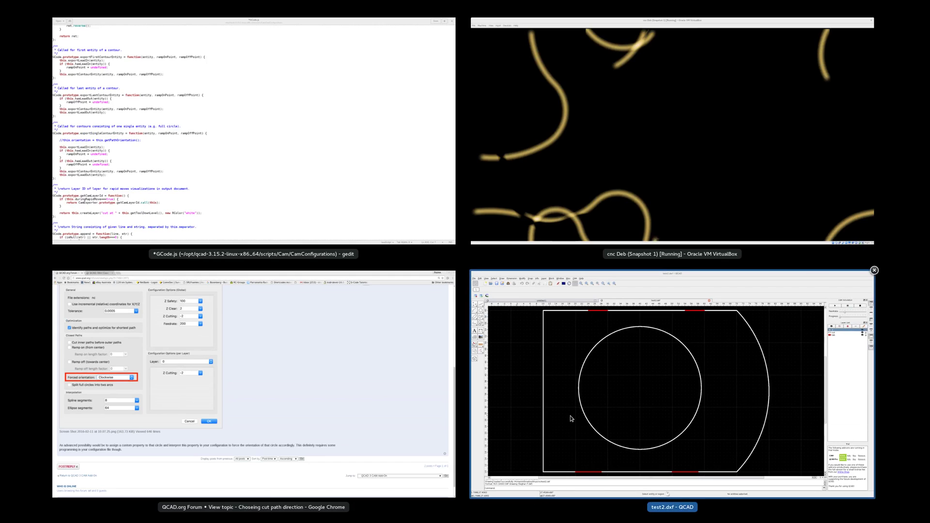
Run CAM export on test2 with 'Split full circles into two arcs' ticked, accepting the settings
click(575, 376)
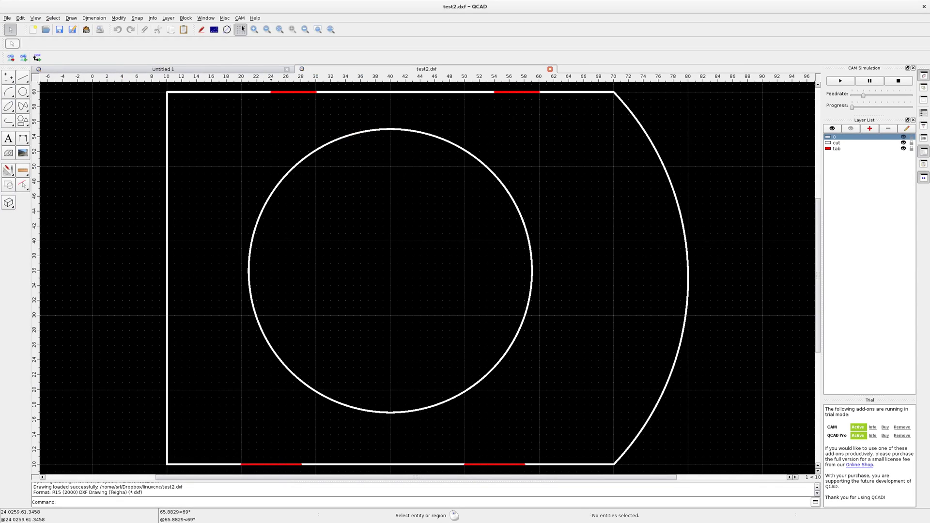
click(240, 18)
click(256, 26)
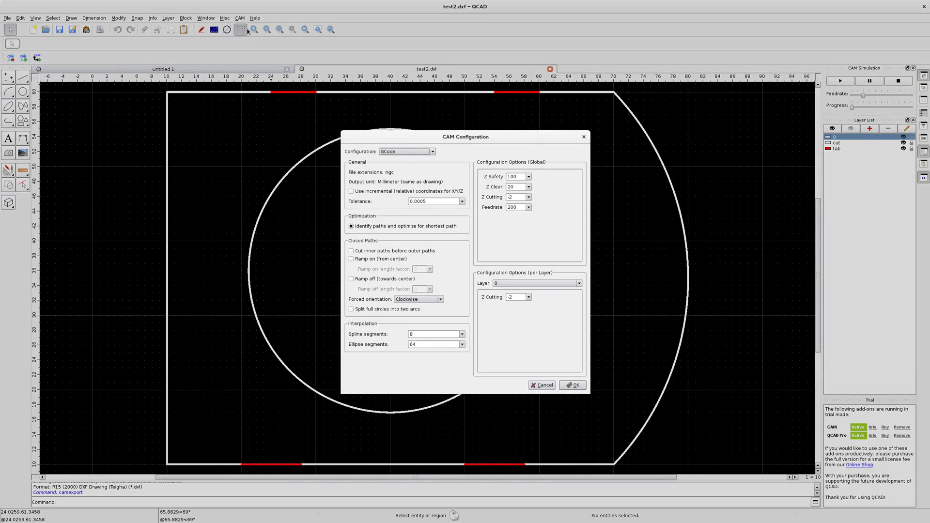
click(352, 309)
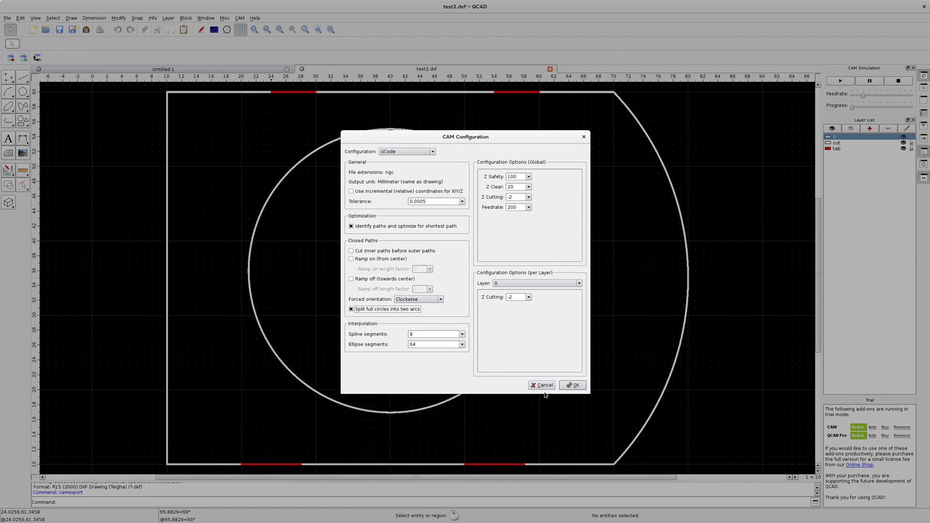
click(574, 386)
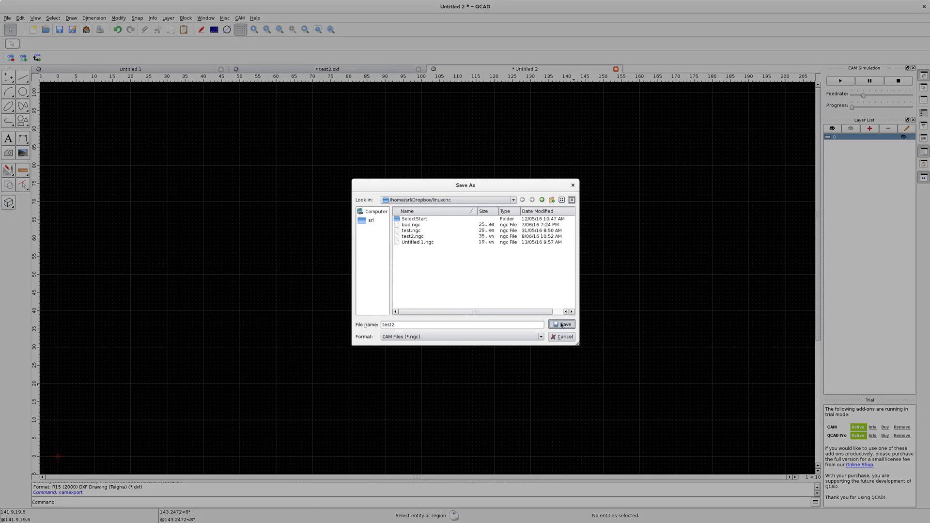
Overwrite test2.ngc with the CAM output and run the toolpath simulation
click(561, 325)
click(483, 278)
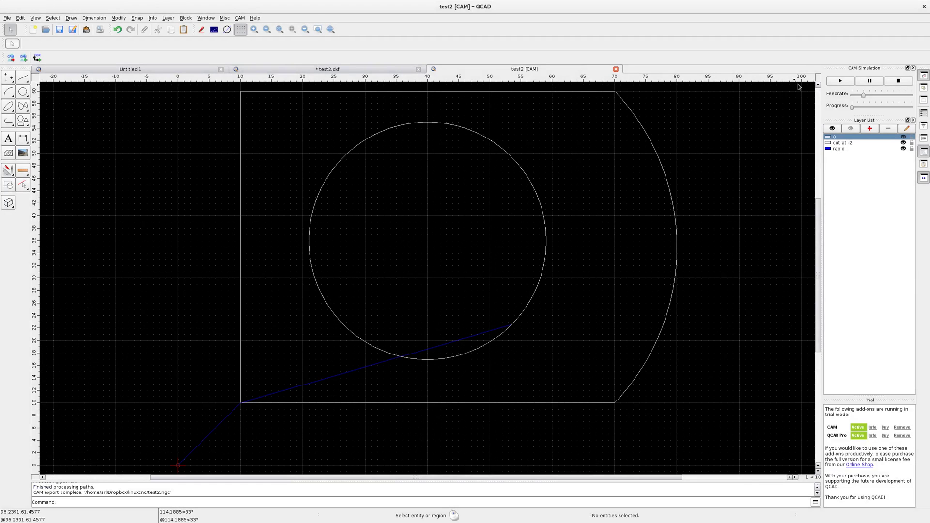
click(840, 80)
Inspect both halves of the split circle, then close the test2 [CAM] result
click(538, 195)
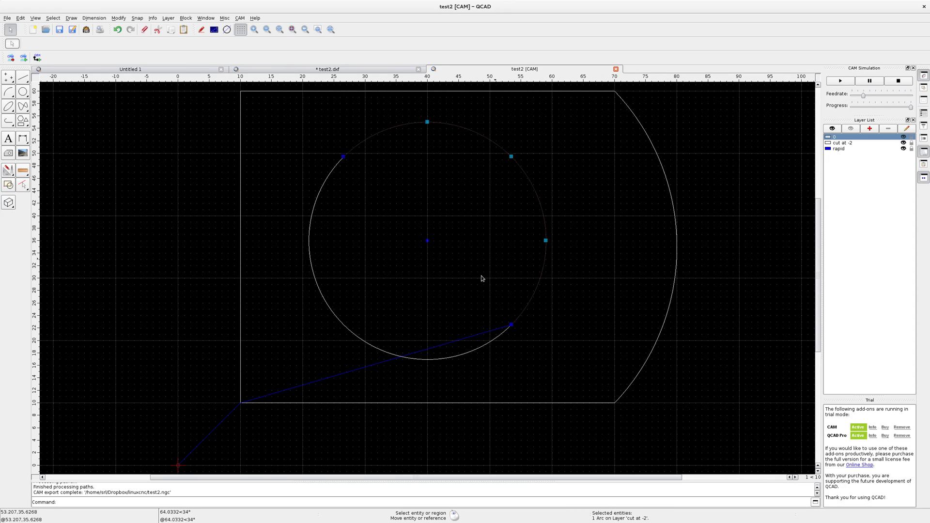
click(313, 300)
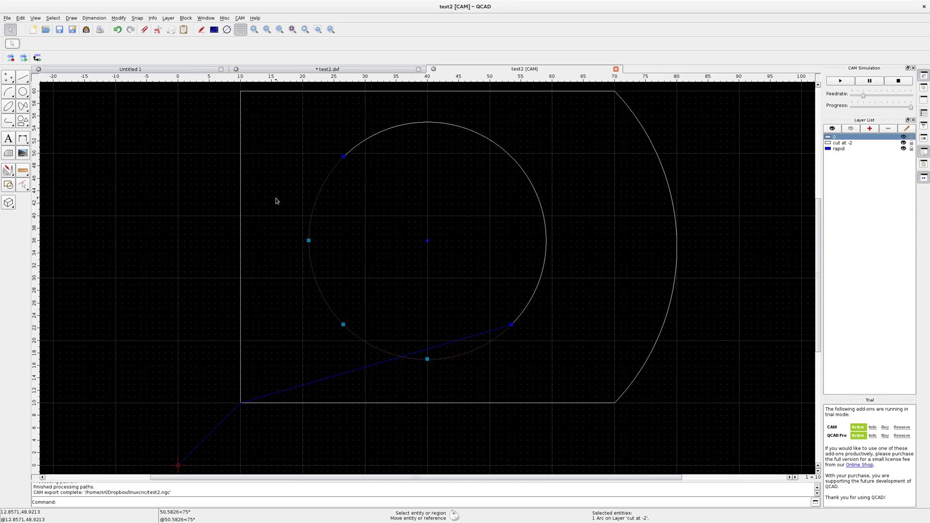
click(616, 70)
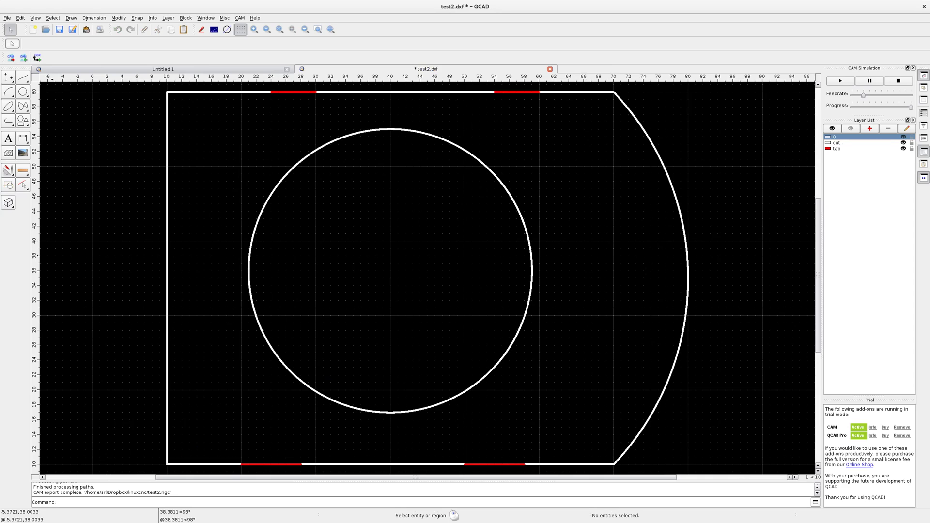
Uncomment 'this.orientation = this.getPathOrientation()' on line 800 of GCode.js and save the file
key(super+w)
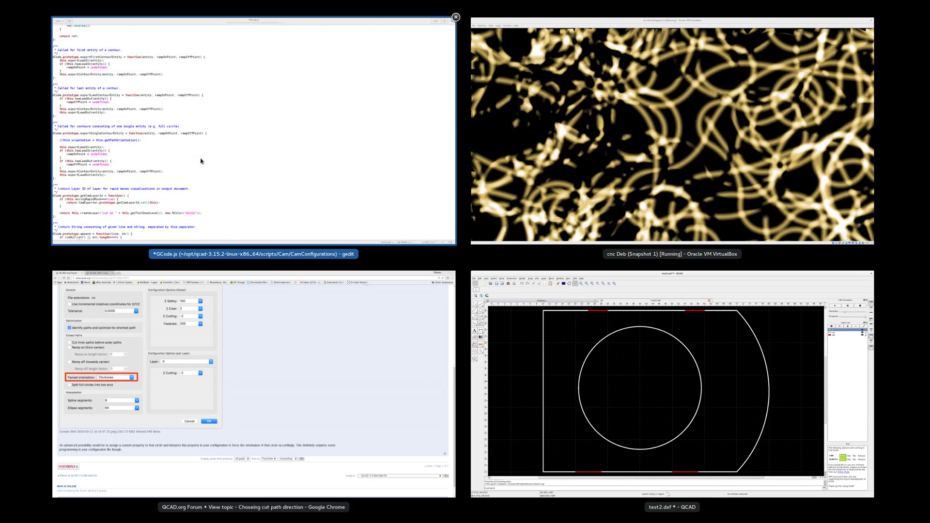
click(203, 160)
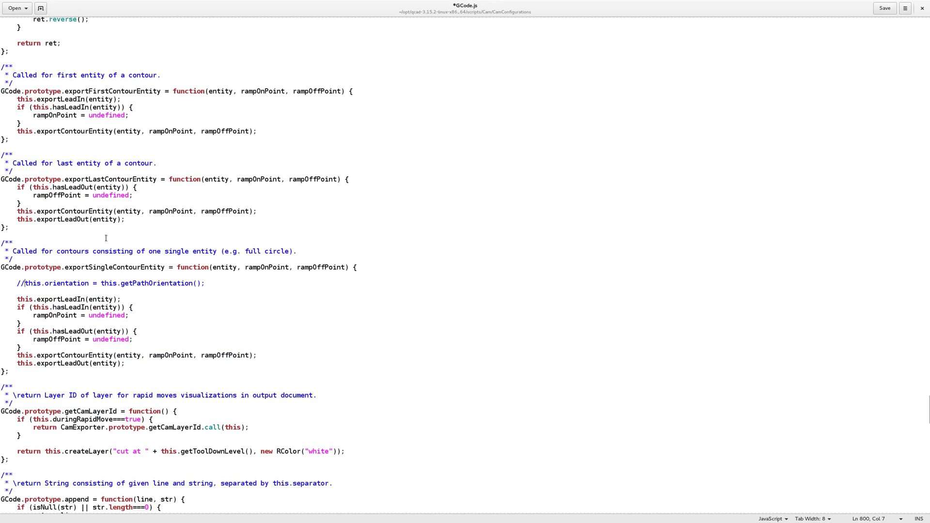
key(BackSpace)
key(BackSpace)
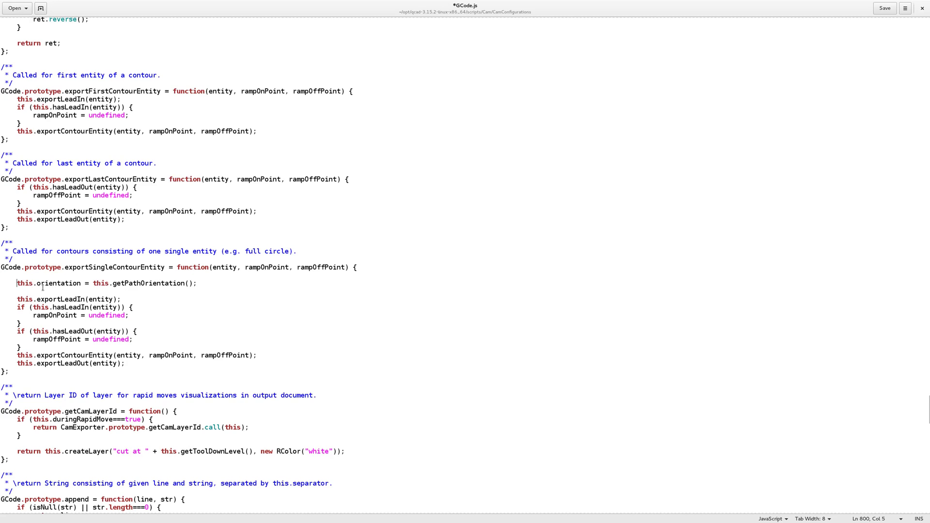
click(35, 285)
click(885, 8)
key(super)
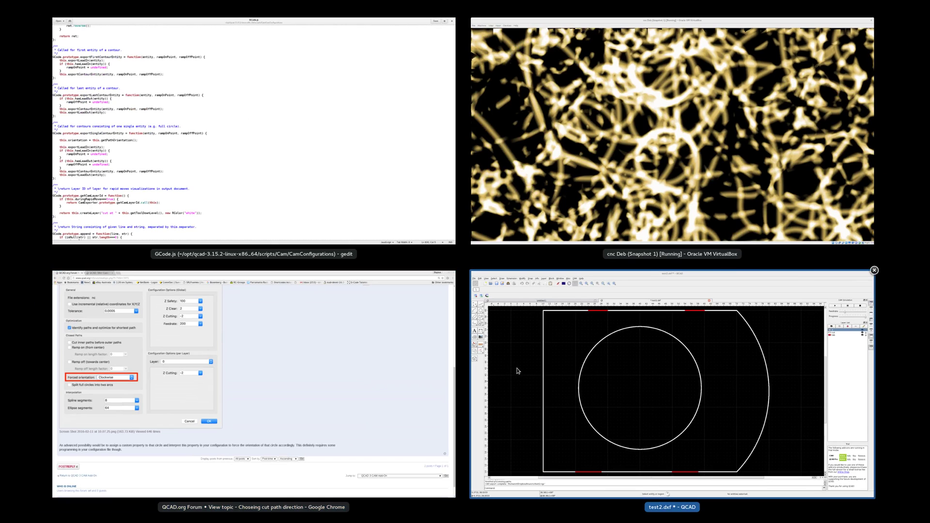
Quit QCAD without saving the changes to test2.dxf
click(517, 371)
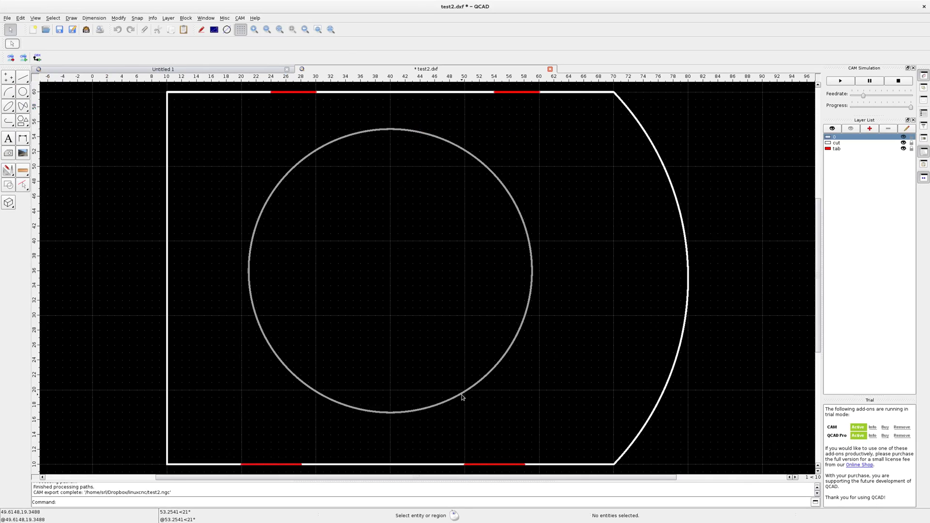
click(925, 6)
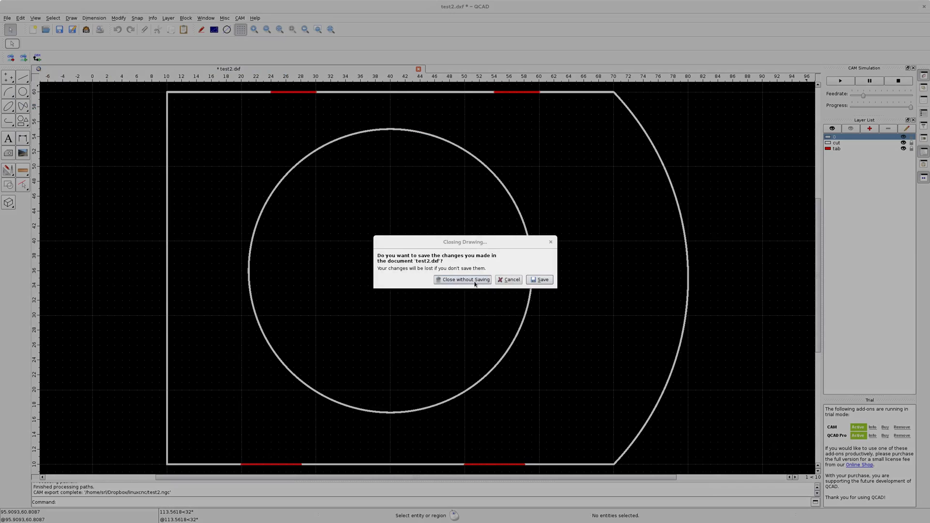
click(463, 280)
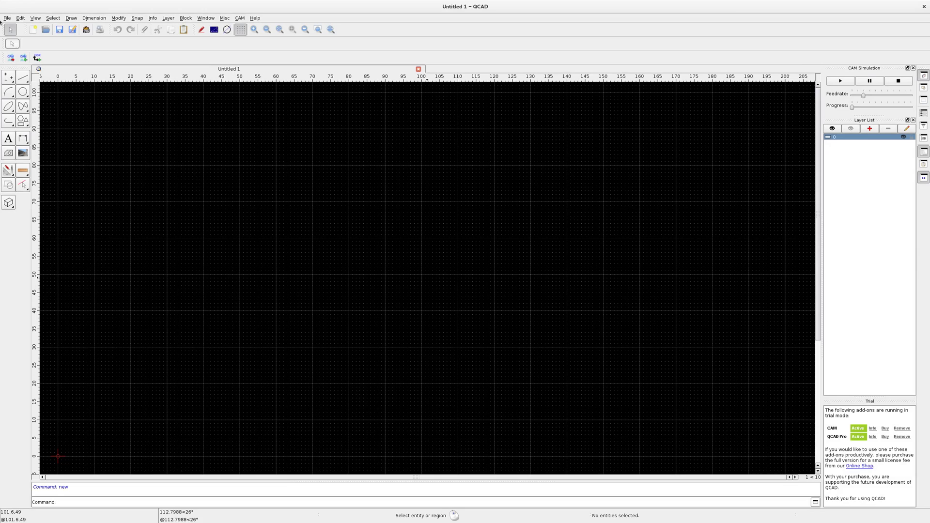
Reopen recent test2.dxf and accept a CAM export that splits full circles into two arcs
click(7, 18)
mouse_move(29, 50)
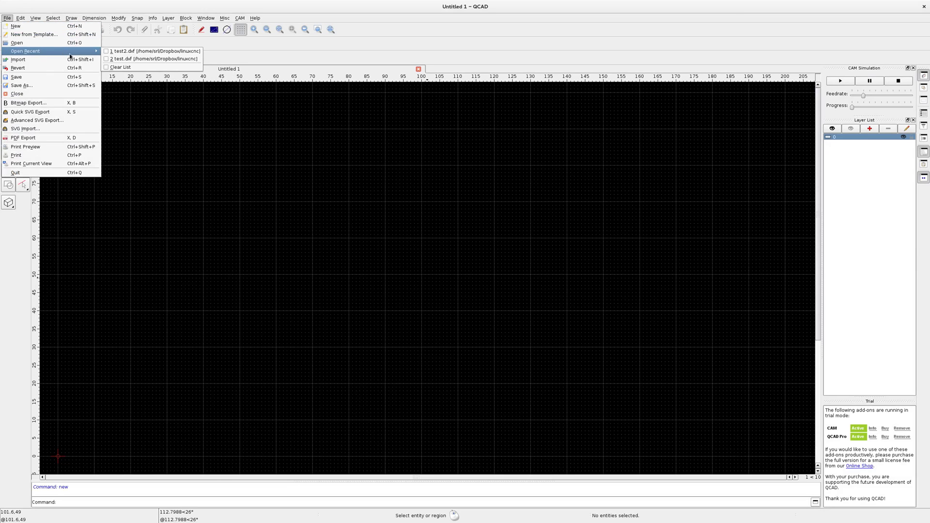
click(113, 51)
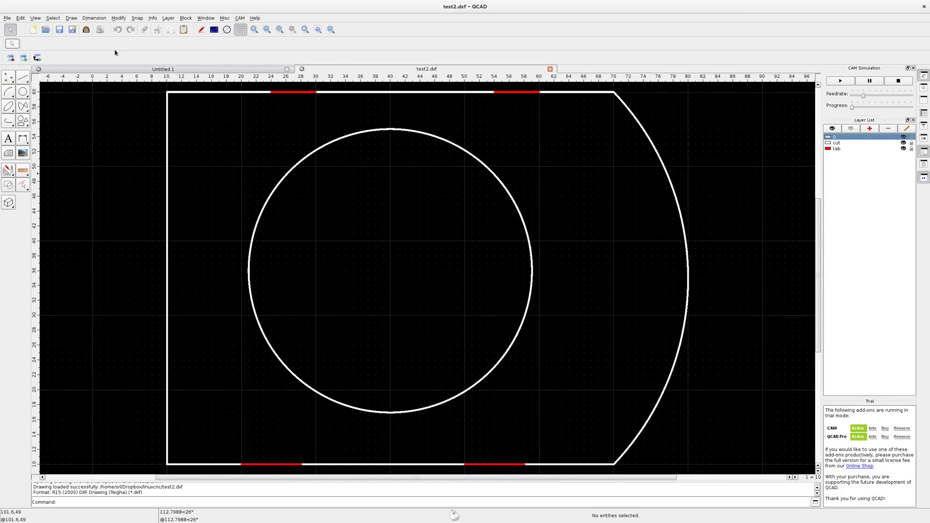
click(242, 19)
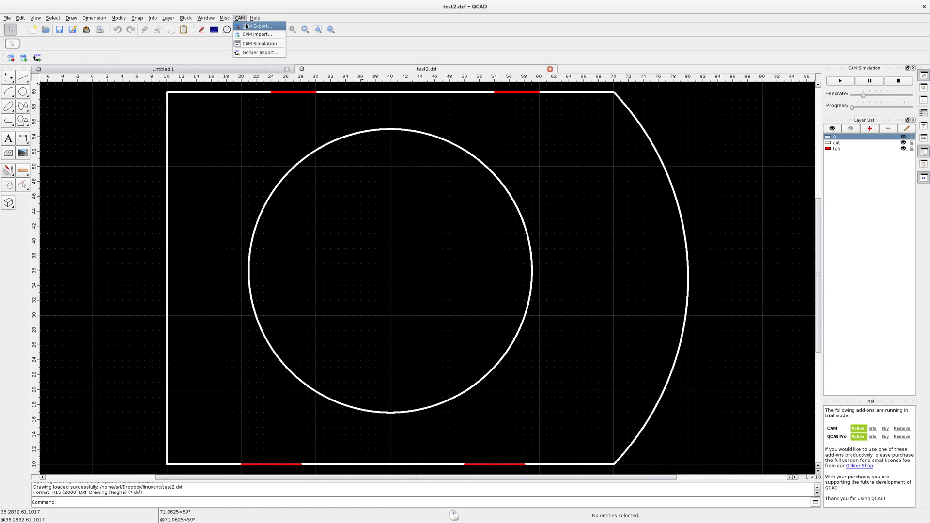
click(247, 26)
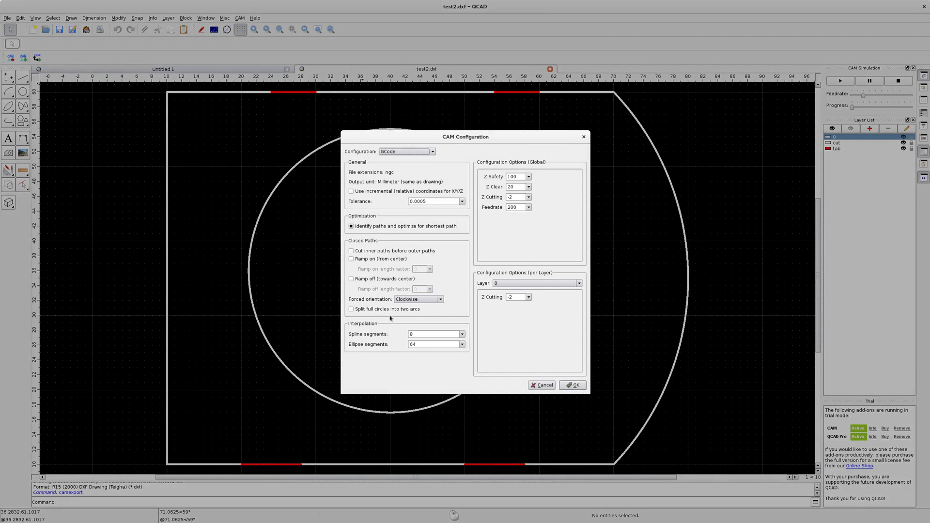
click(352, 309)
click(571, 385)
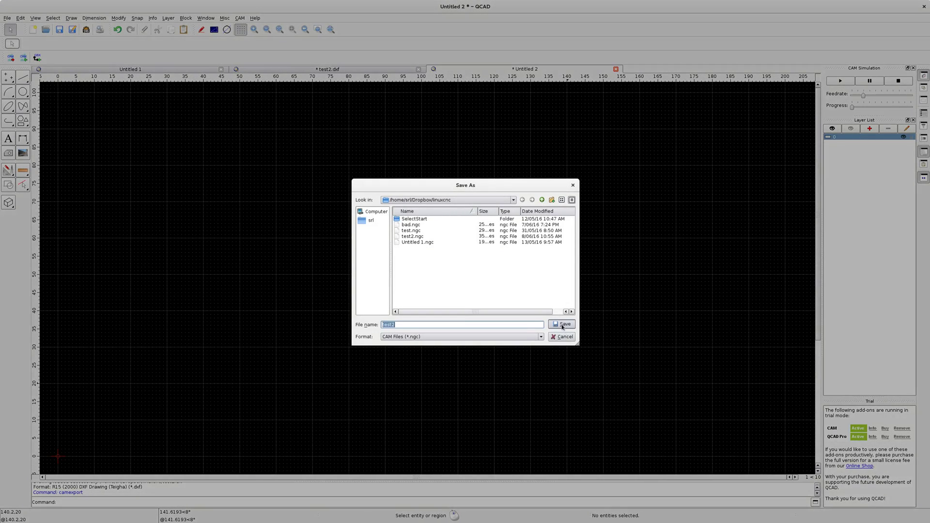
Overwrite test2.ngc with the new export and run the toolpath simulation
click(562, 324)
click(487, 278)
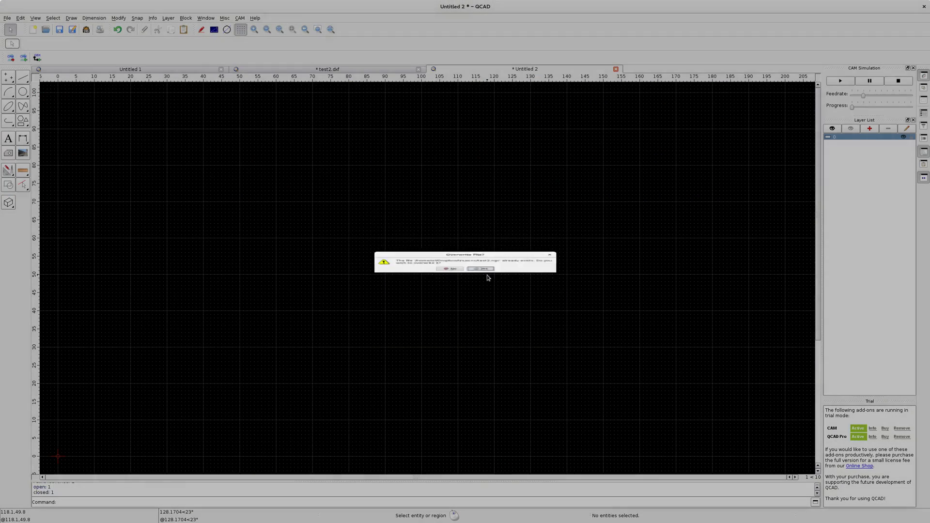
click(839, 82)
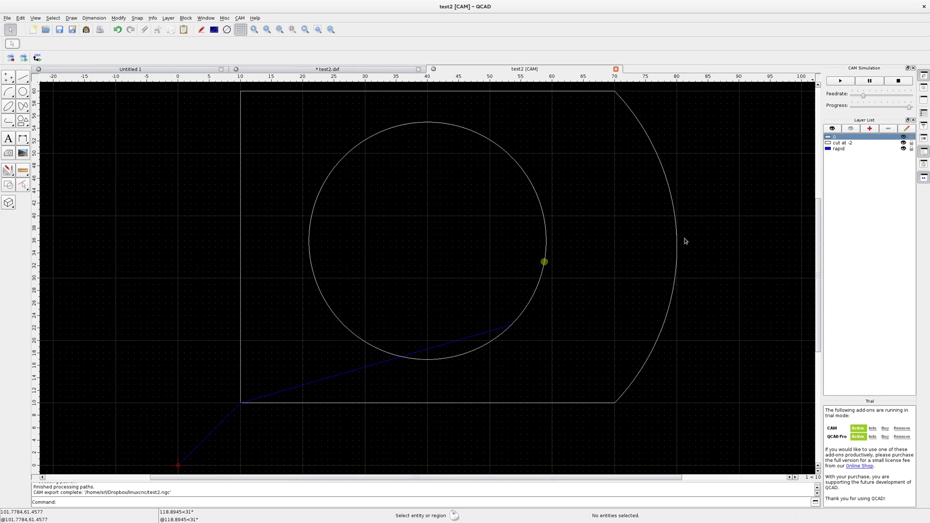
Select each arc of the simulated circle to inspect both halves
click(513, 155)
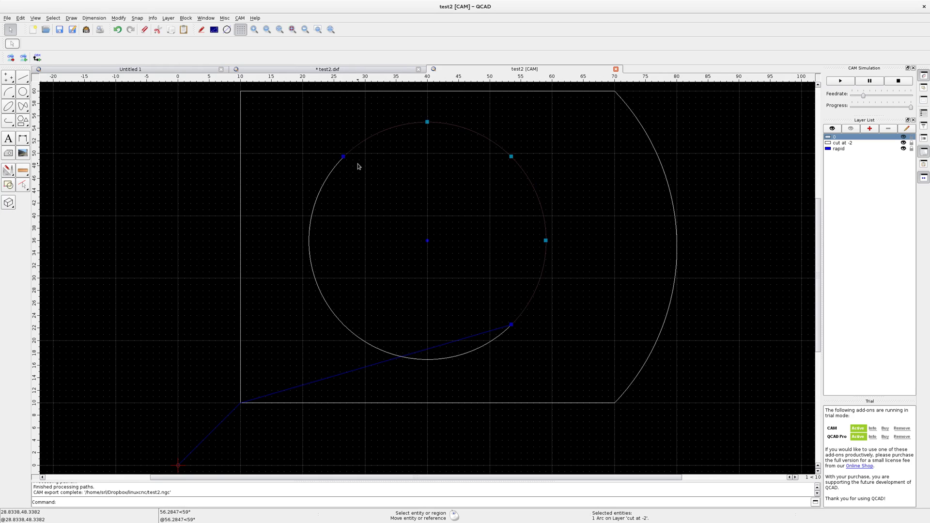
click(322, 294)
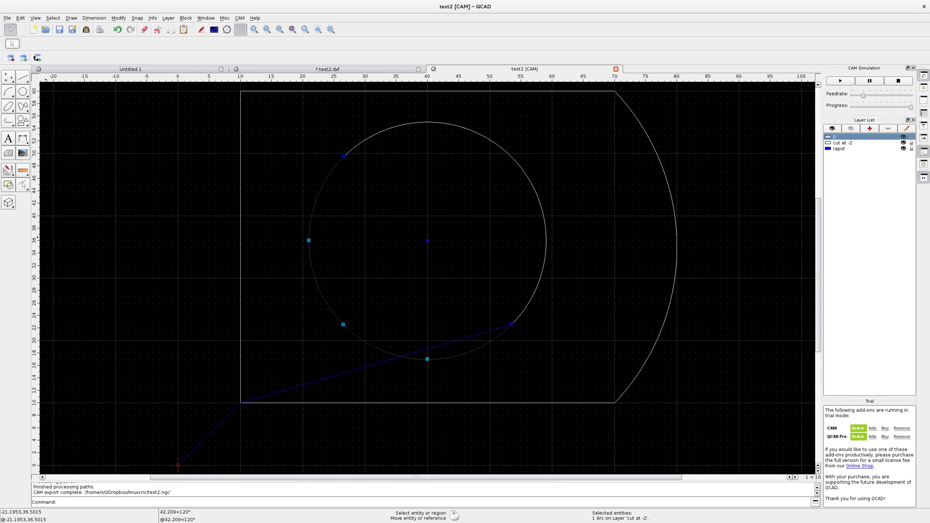
key(super)
Bring the gedit window with GCode.js back to the front
click(253, 131)
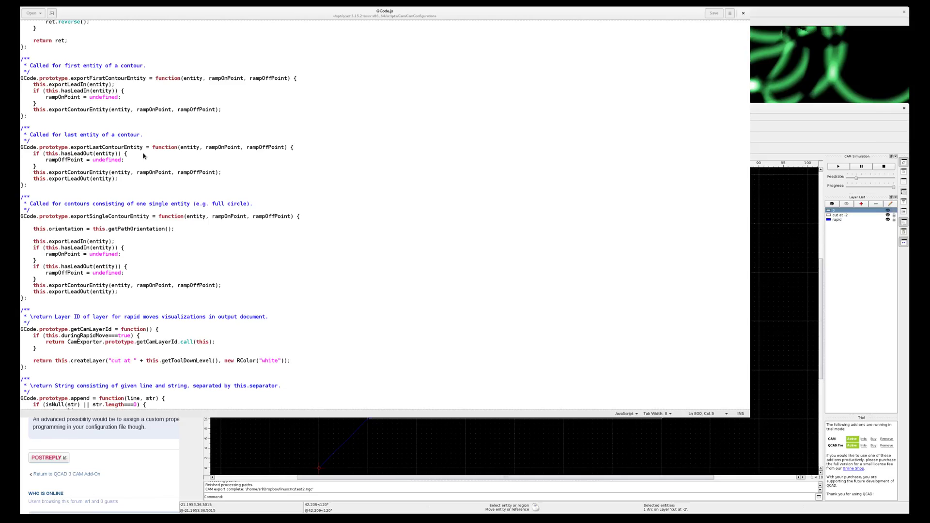